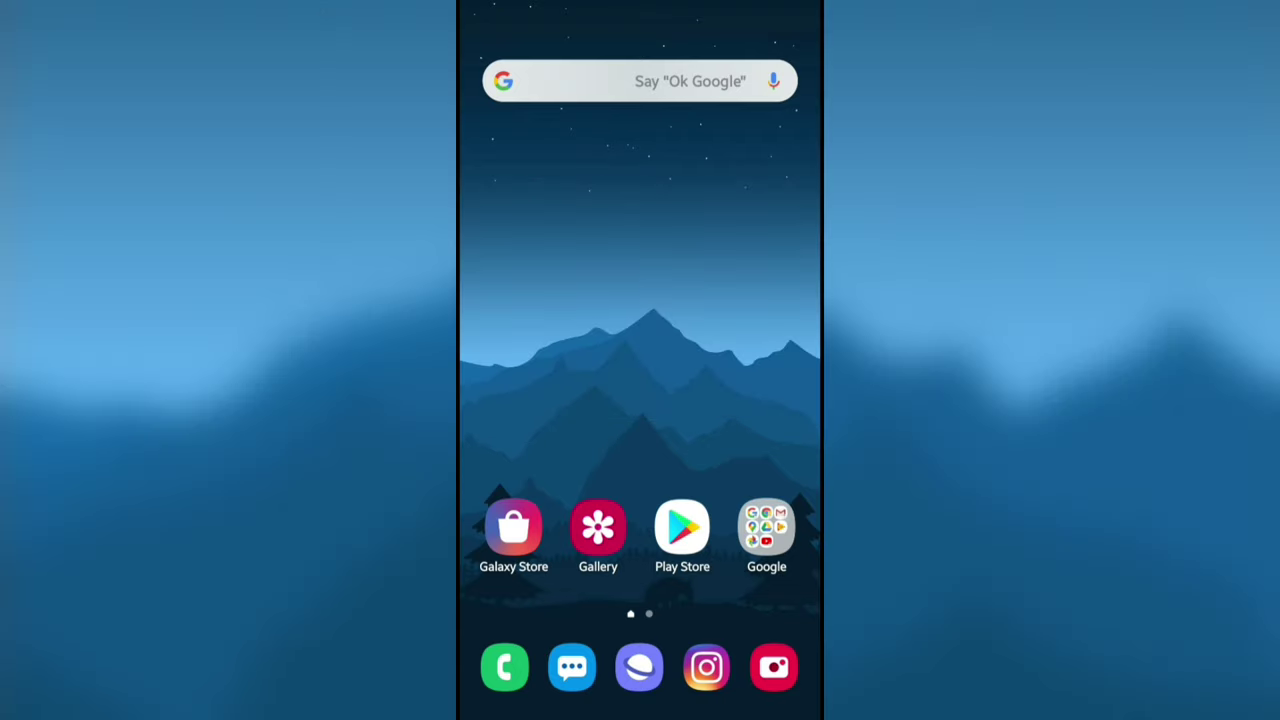
# Step: Join the JioFi3_3D589C Wi-Fi network by entering the network password, showing it, and connecting
pyautogui.moveTo(640, 5); pyautogui.dragTo(640, 350)
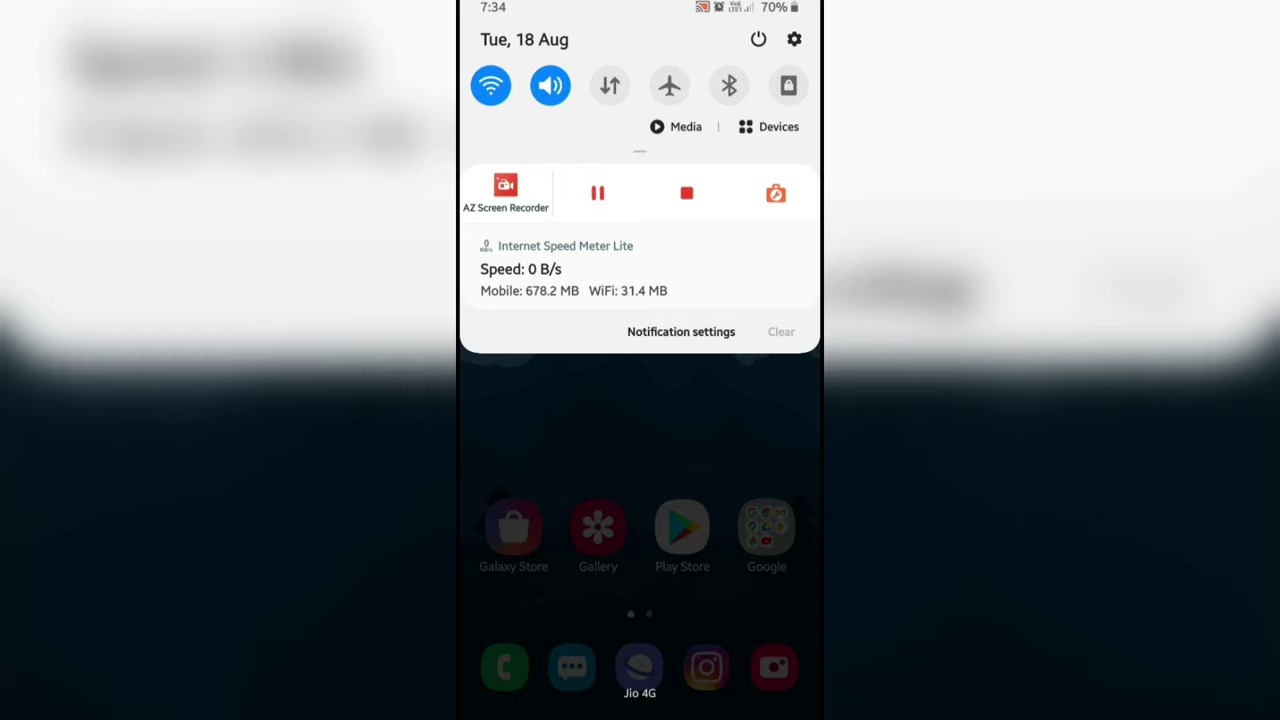
pyautogui.click(490, 85)
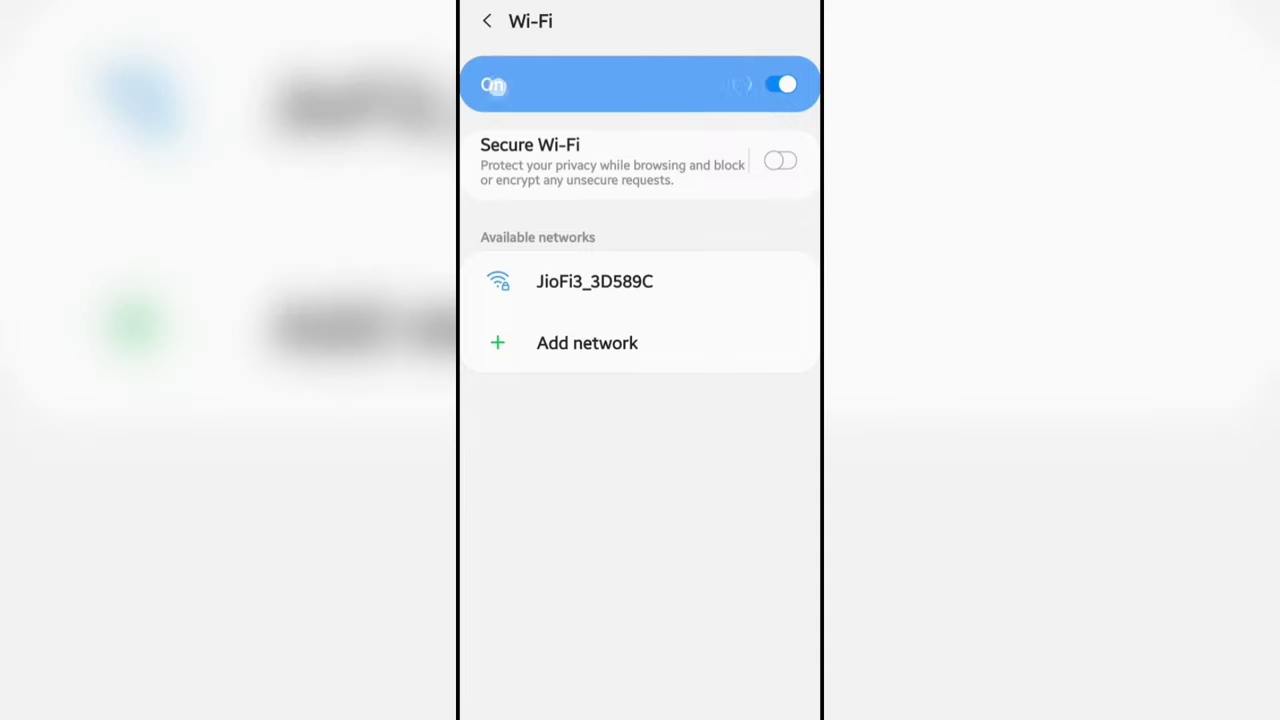
pyautogui.click(594, 281)
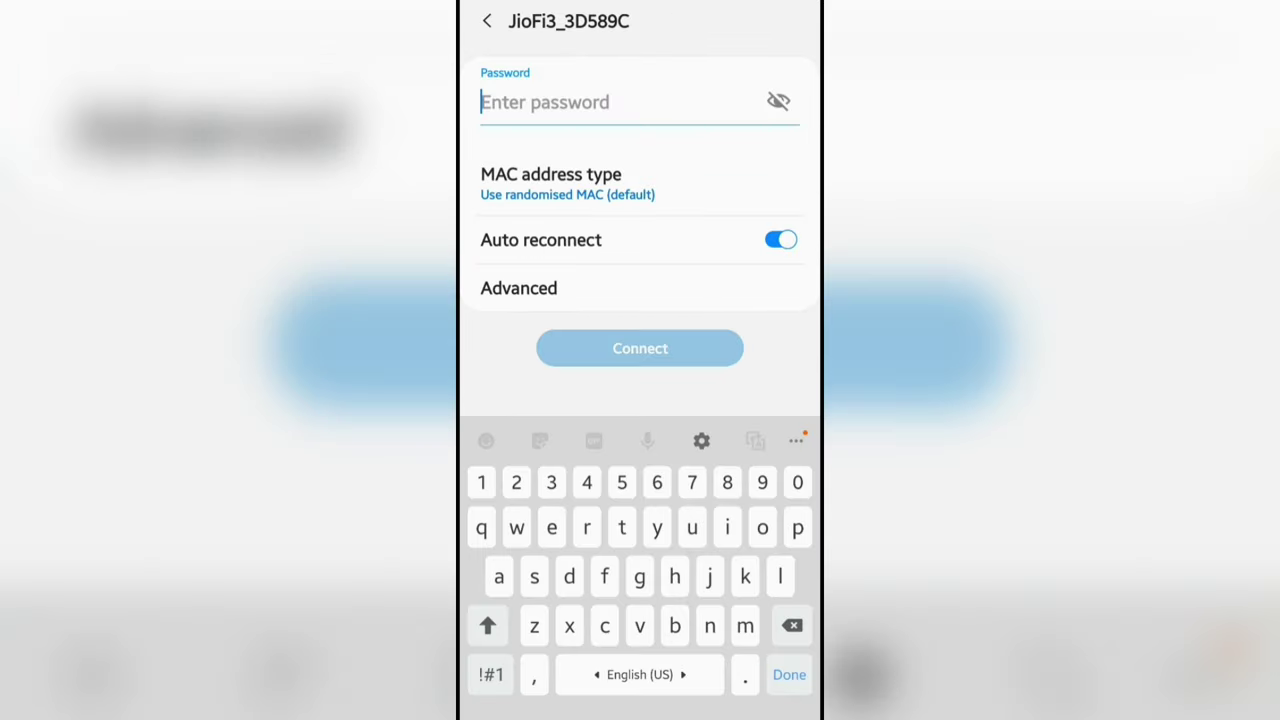
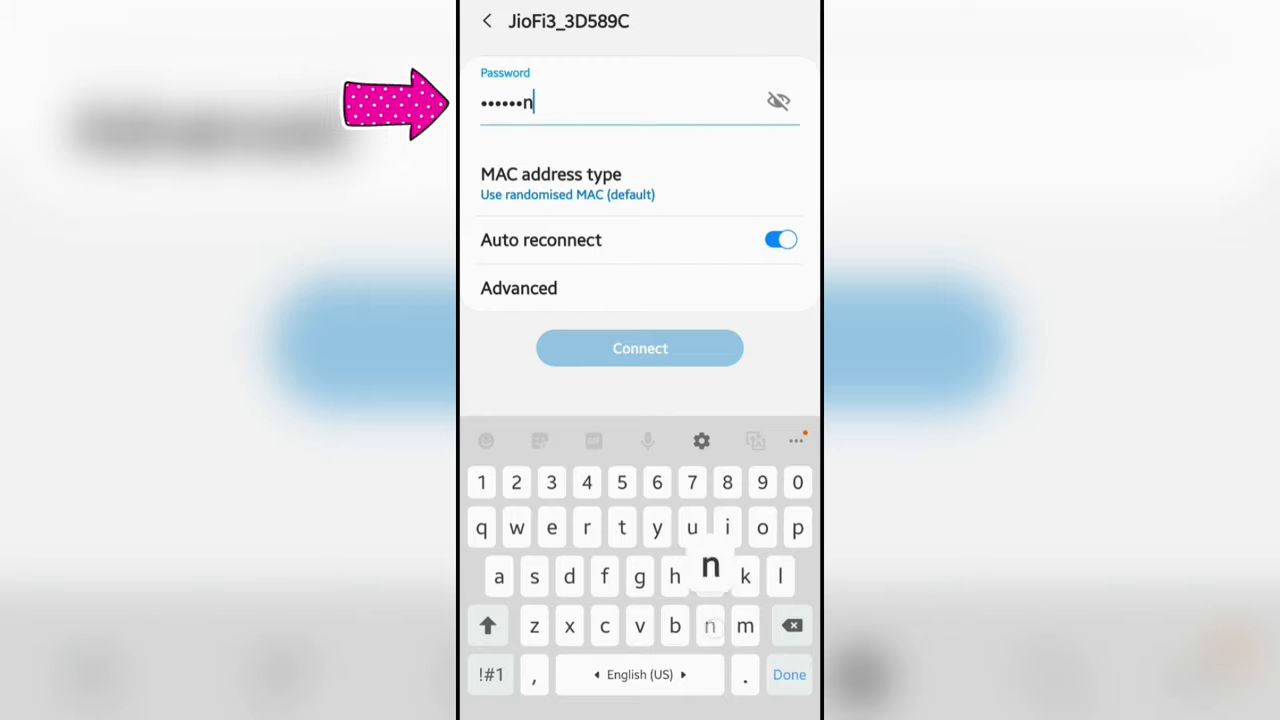
pyautogui.click(778, 101)
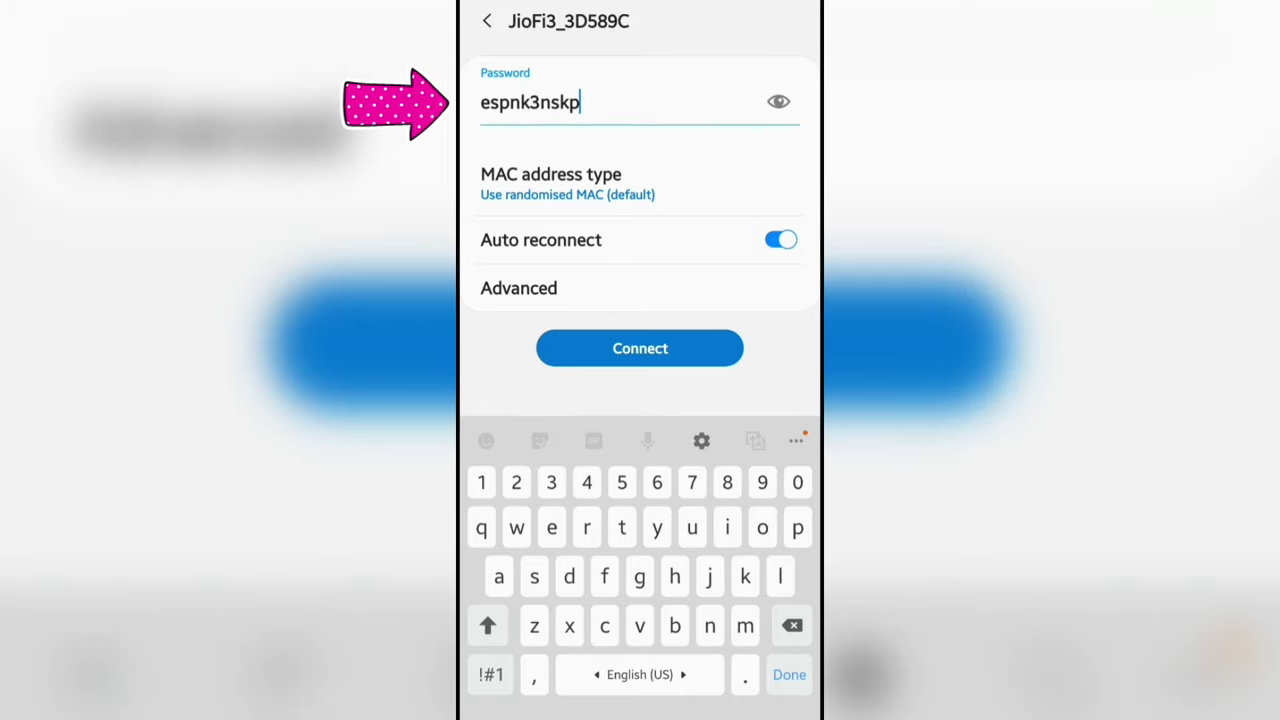
pyautogui.click(694, 343)
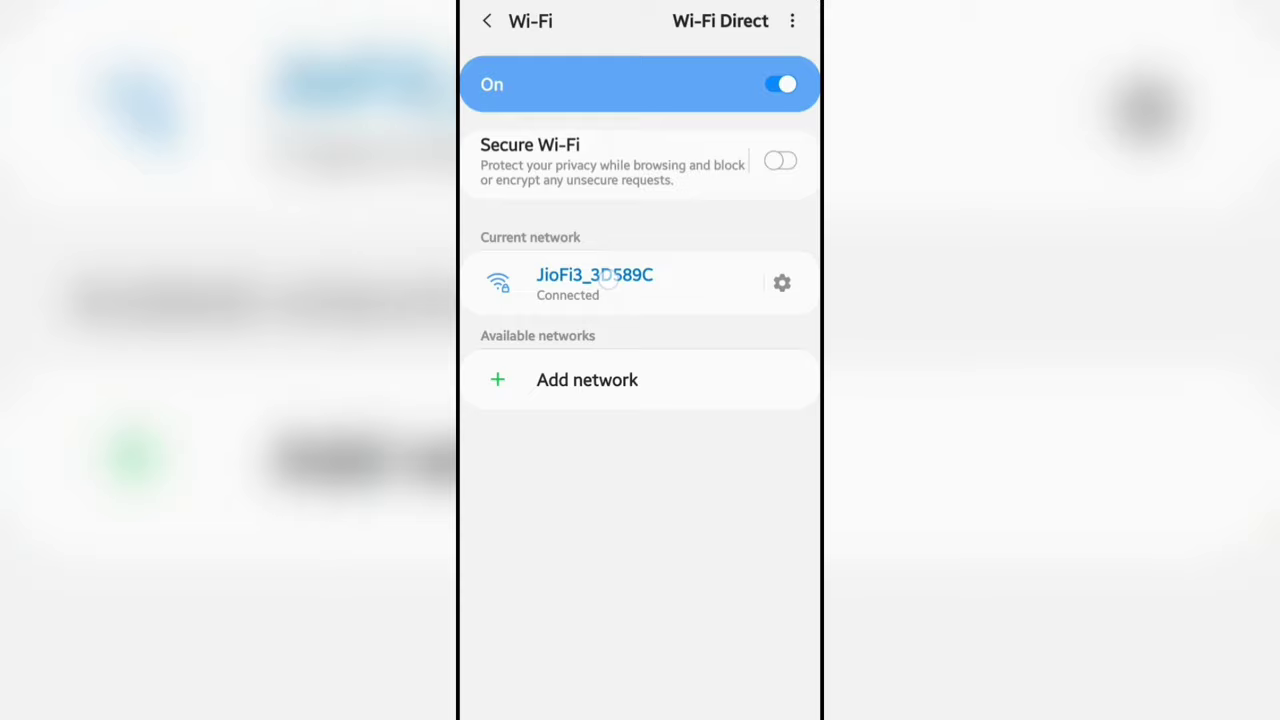
# Step: View the connected JioFi3_3D589C network's details, then back out of Settings to the home screen
pyautogui.click(782, 283)
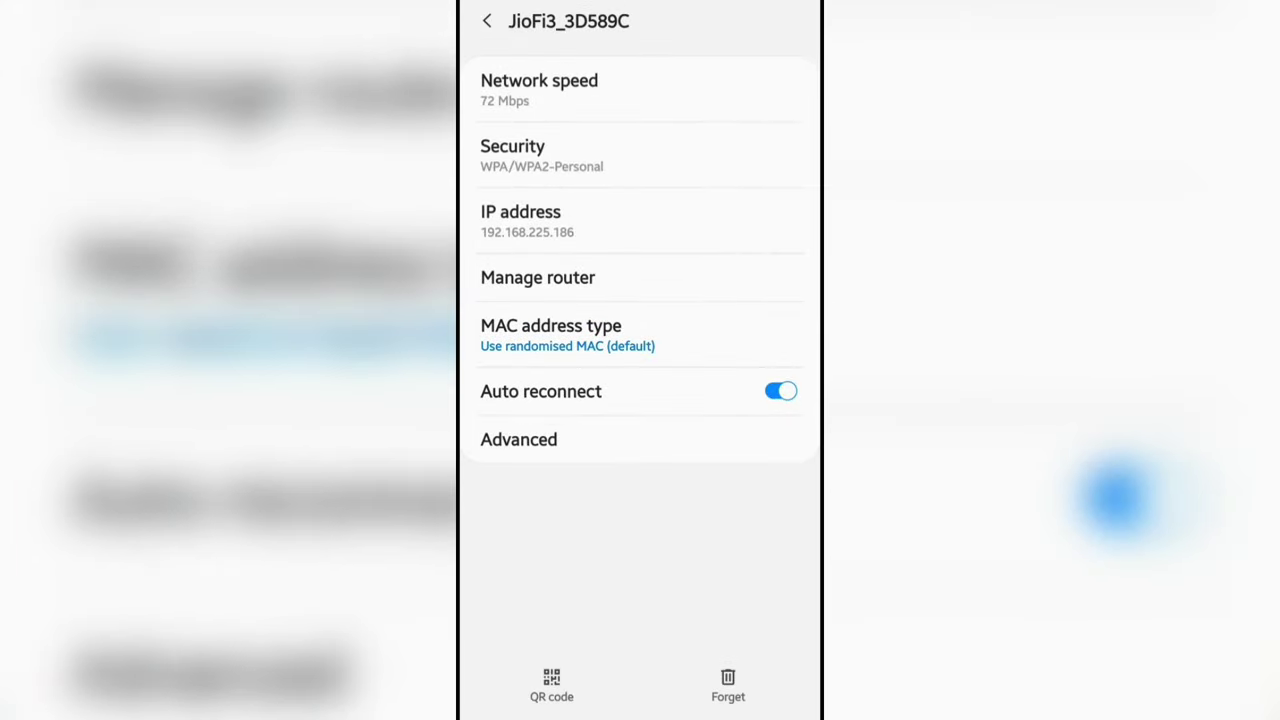
pyautogui.click(734, 714)
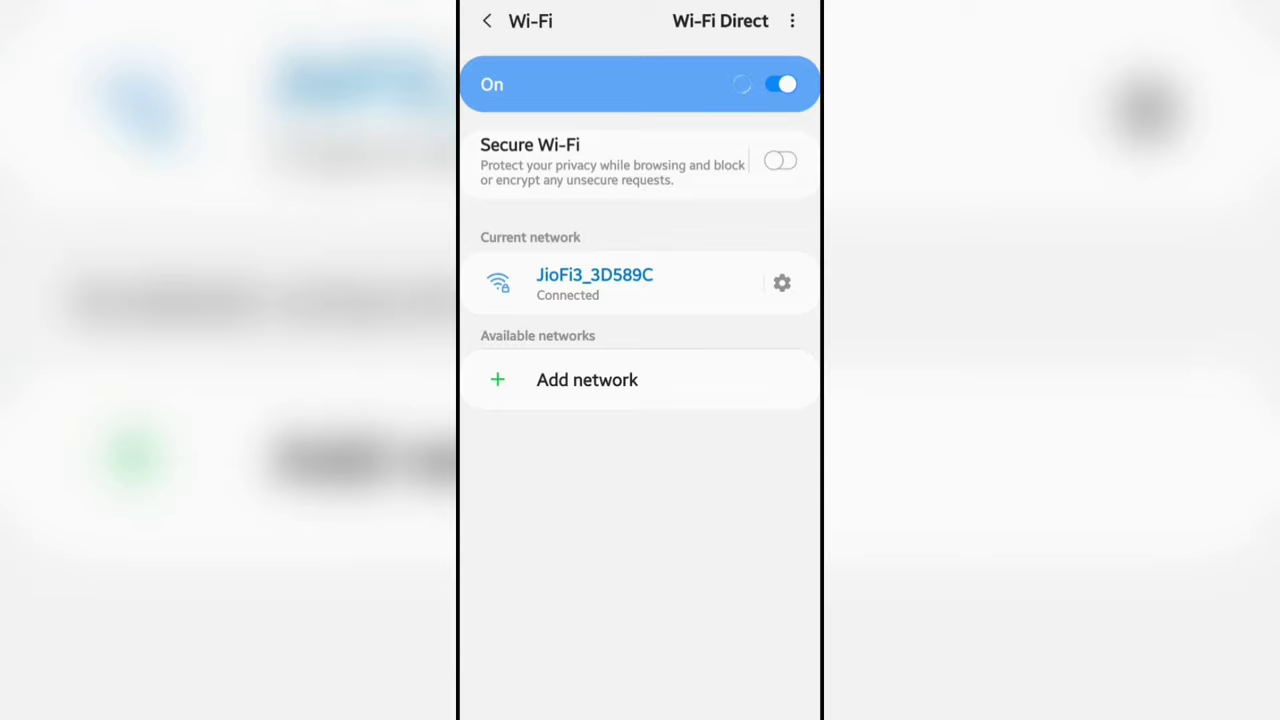
pyautogui.click(735, 714)
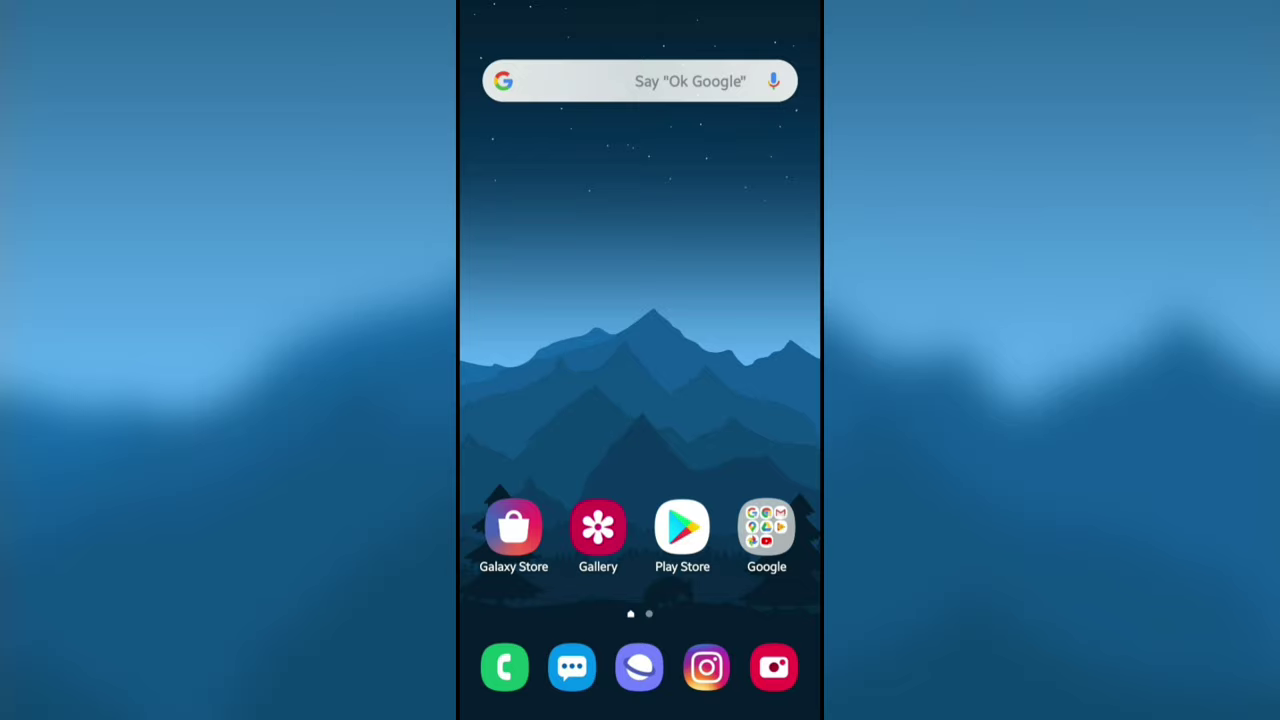
pyautogui.click(636, 316)
pyautogui.click(682, 528)
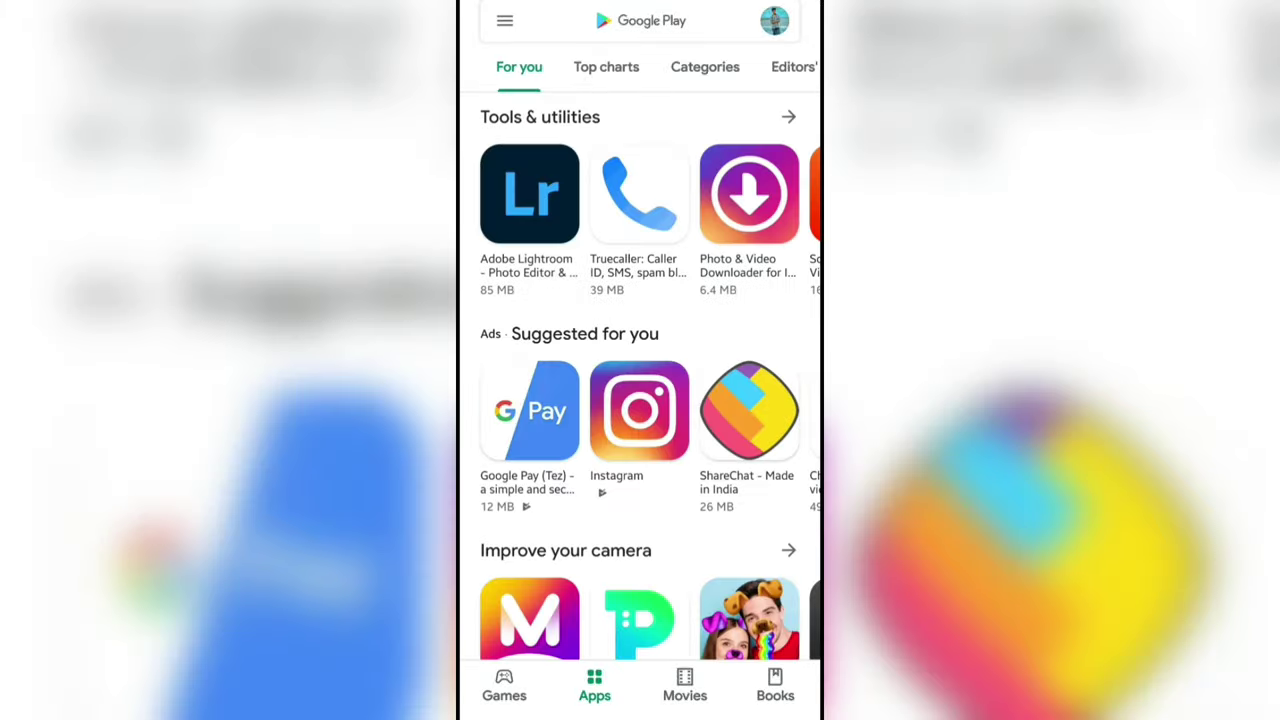
pyautogui.click(640, 20)
pyautogui.click(560, 69)
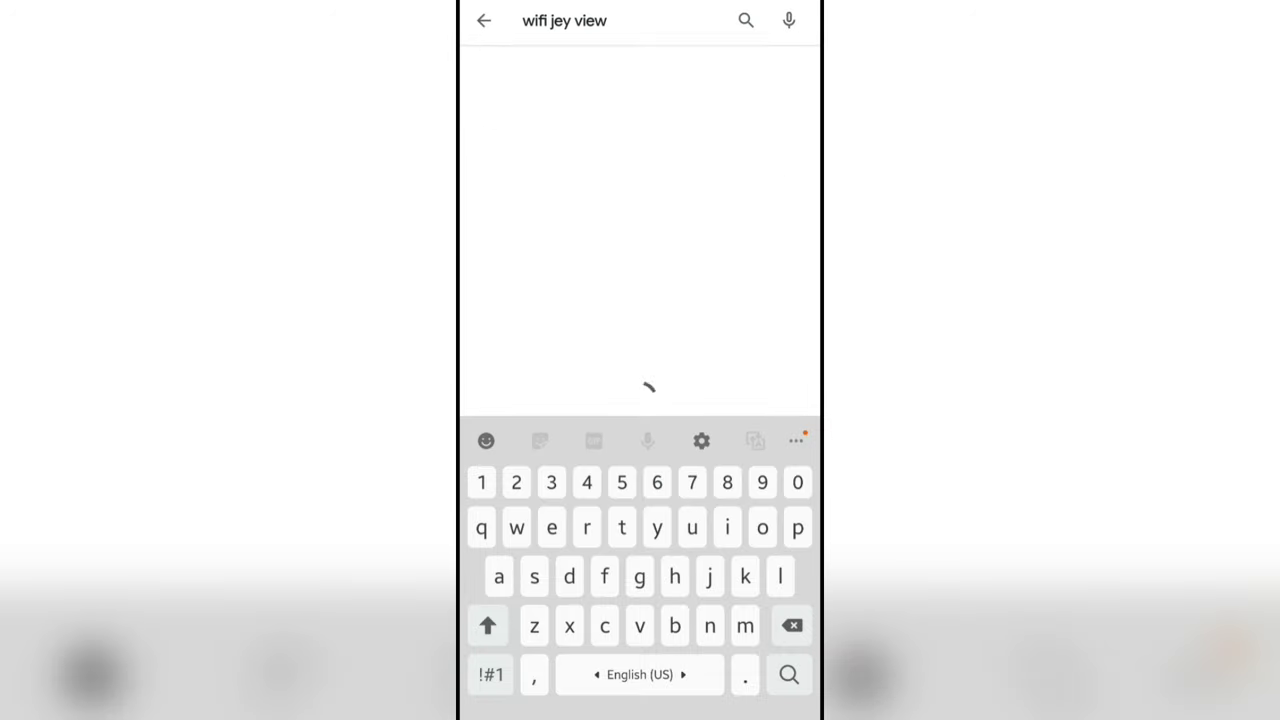
pyautogui.click(653, 267)
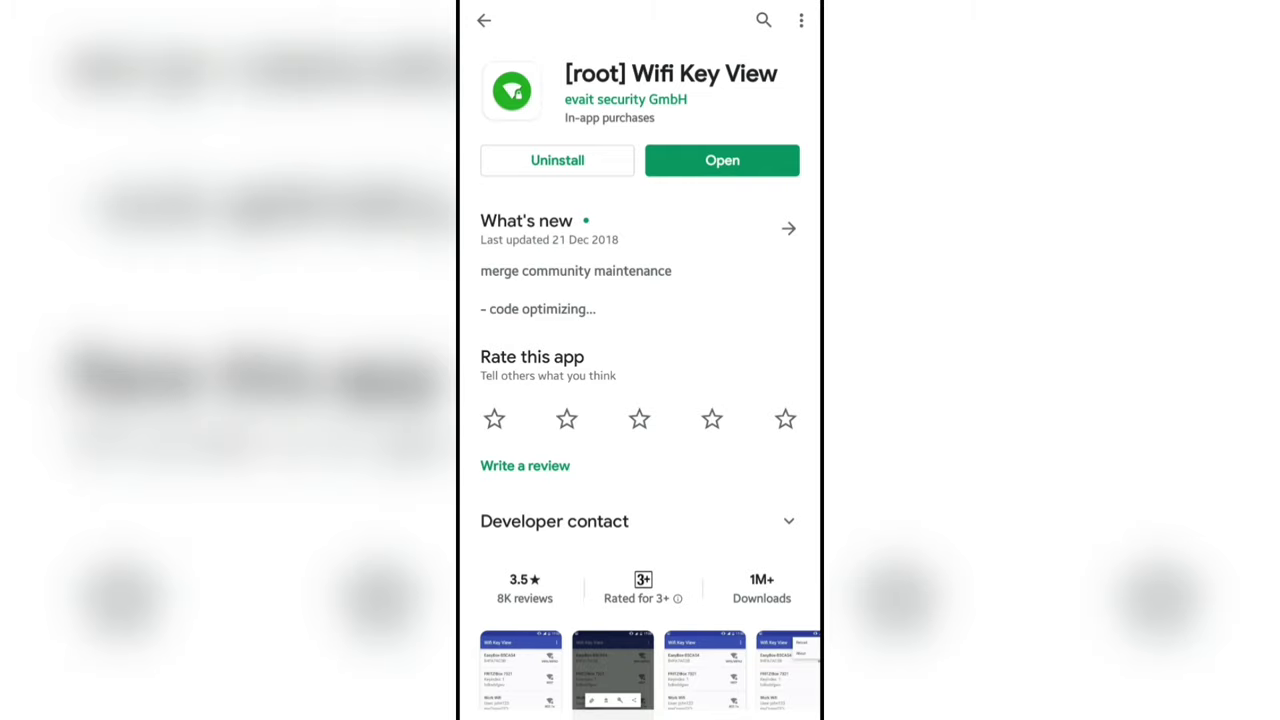
pyautogui.click(722, 160)
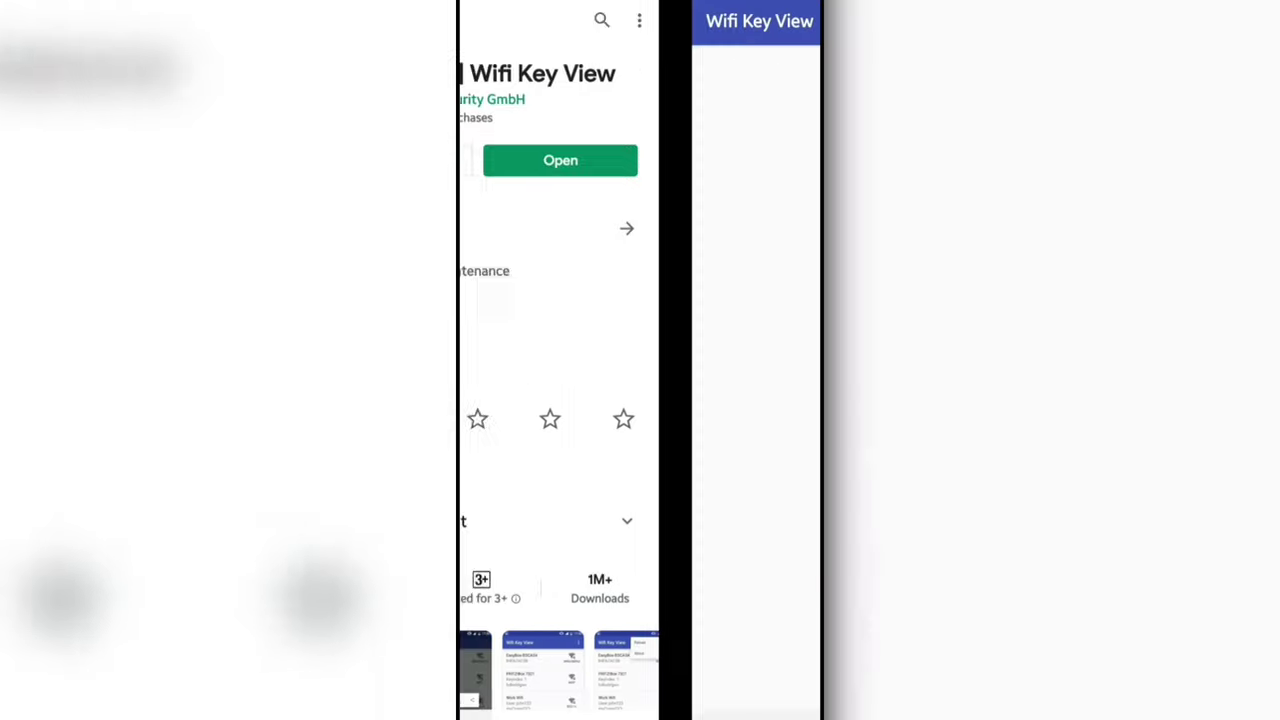
pyautogui.click(640, 521)
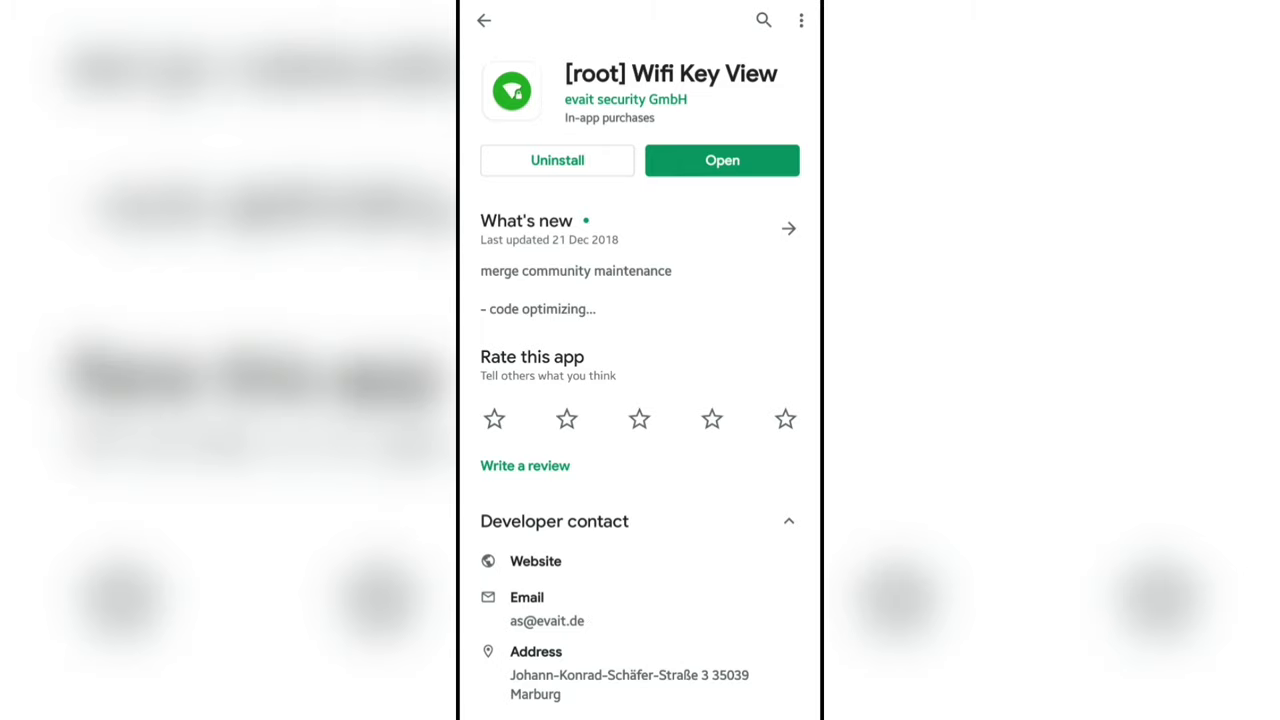
pyautogui.click(722, 160)
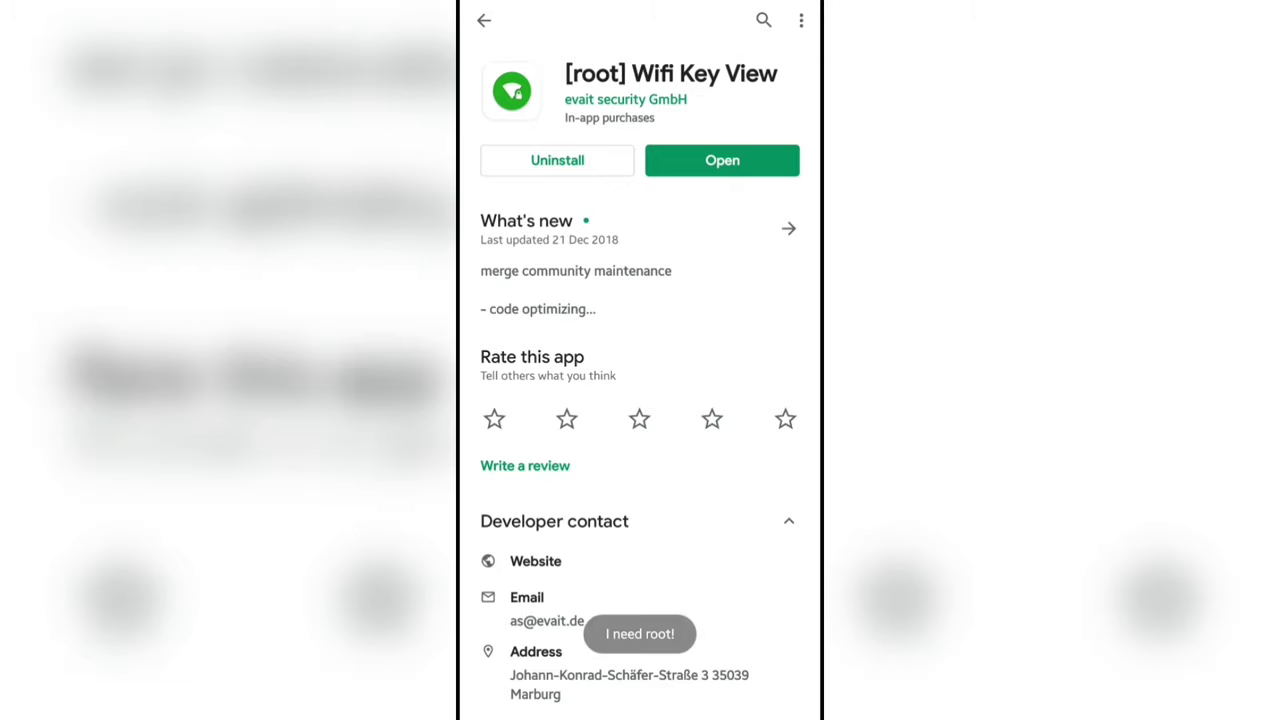
pyautogui.scroll(-5, 683, 565)
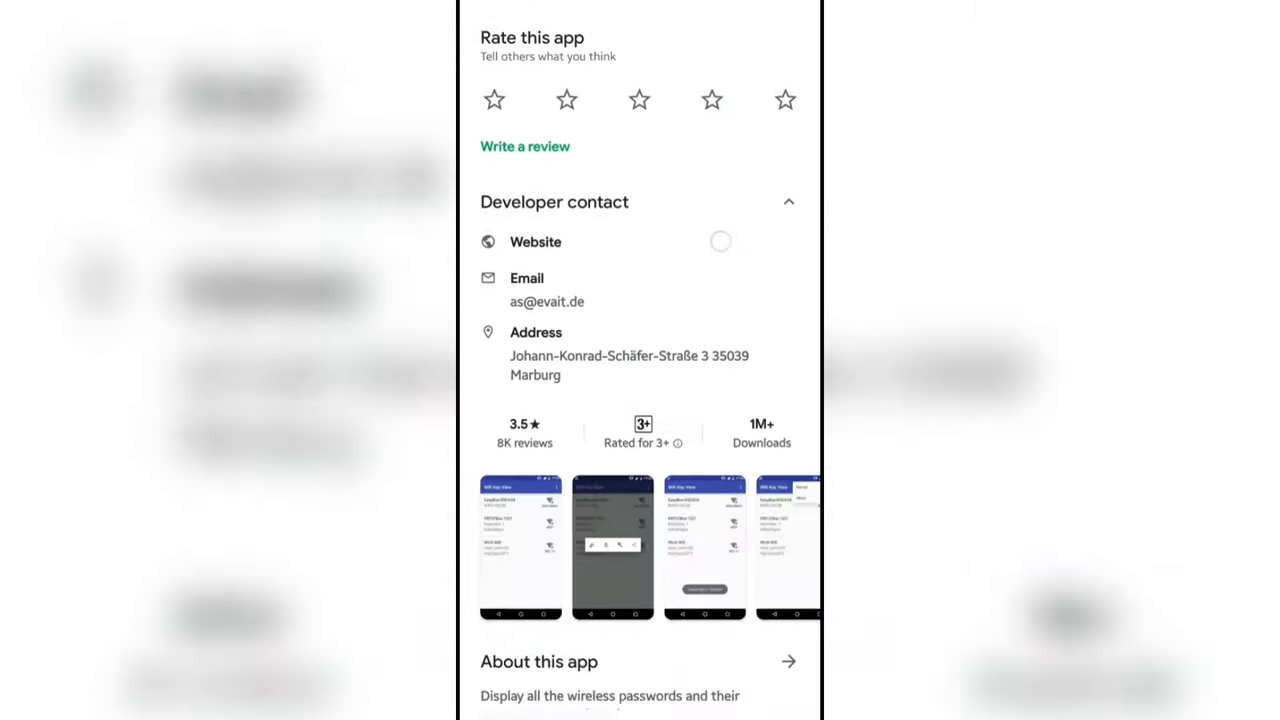
pyautogui.click(525, 501)
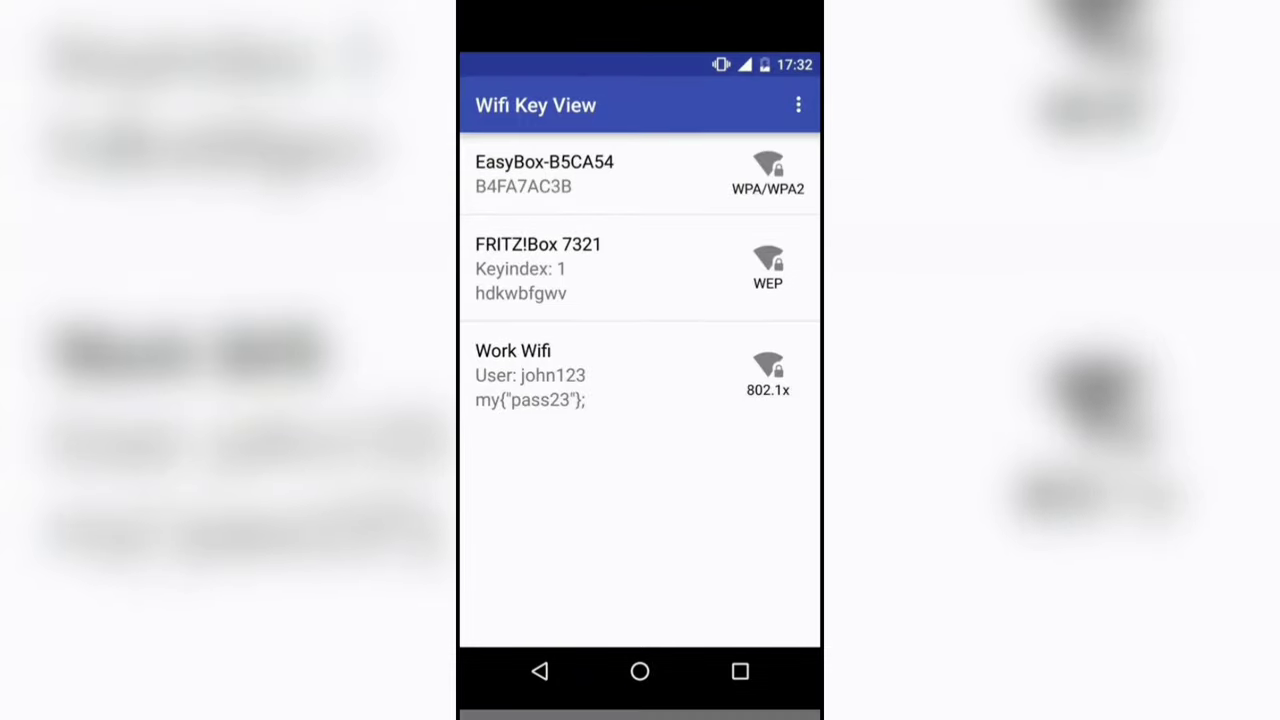
pyautogui.click(484, 20)
pyautogui.scroll(5, 640, 360)
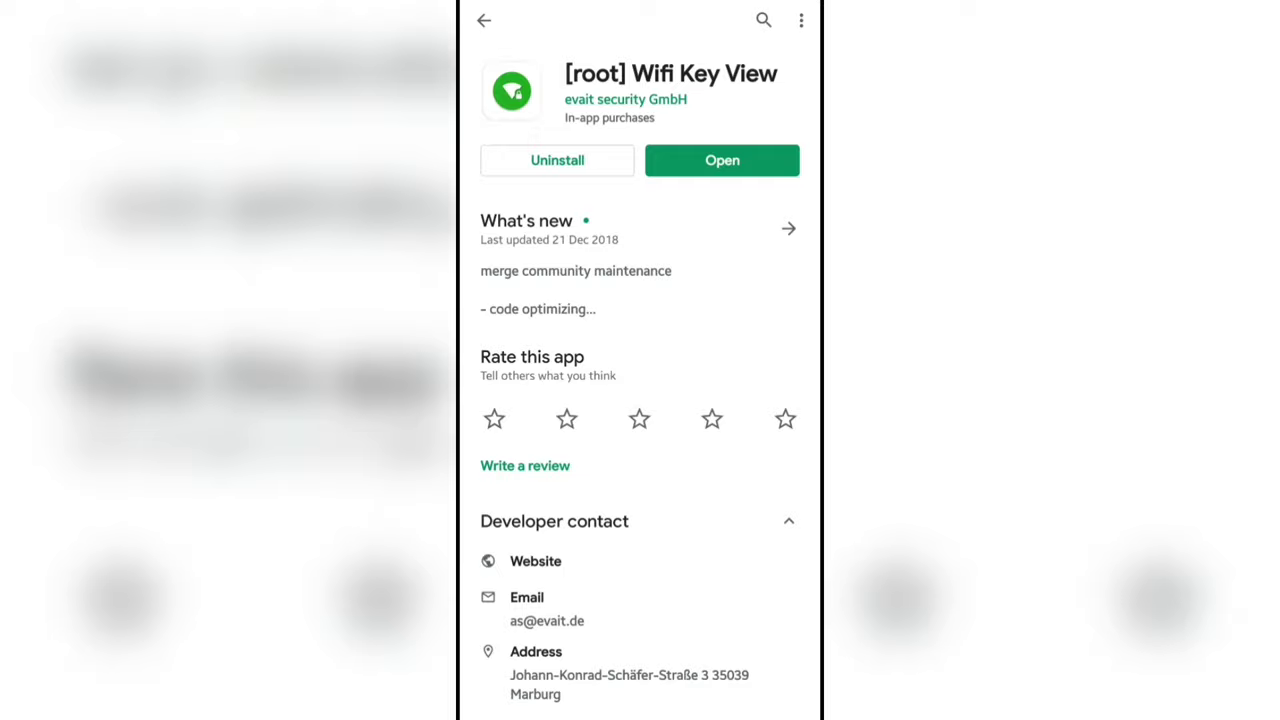
pyautogui.click(722, 160)
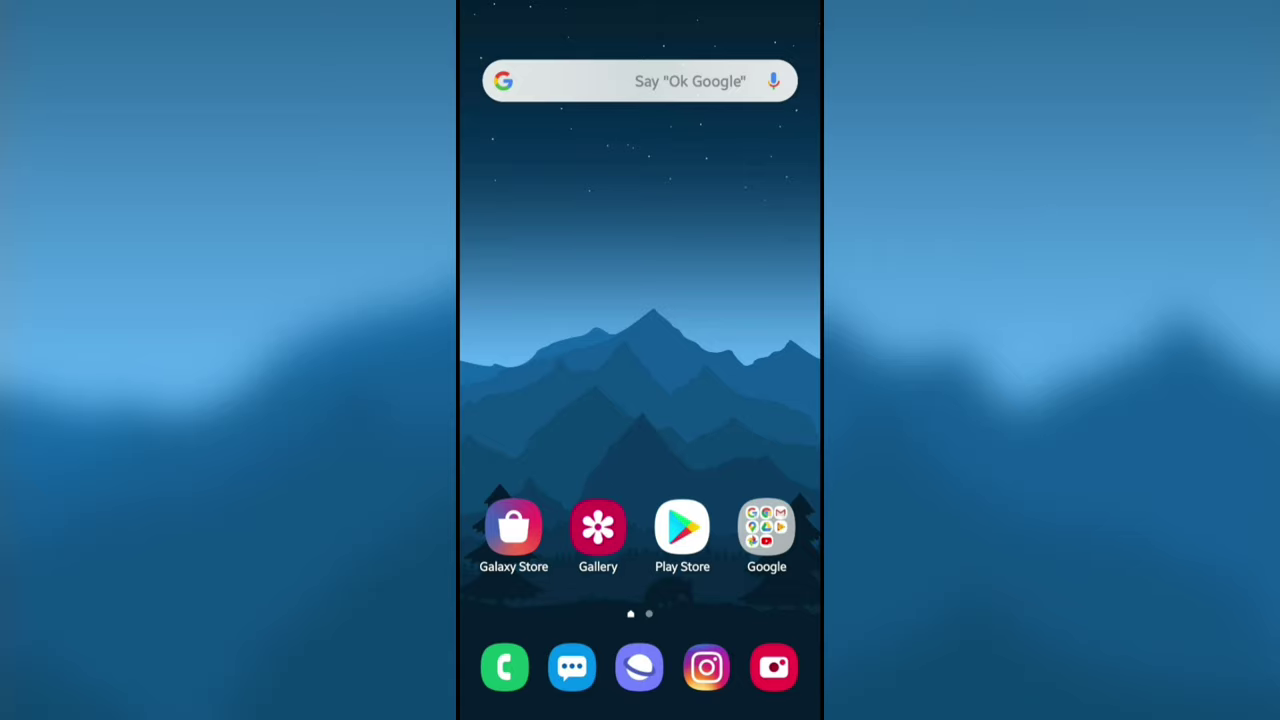
# Step: Display the share-network QR code for the connected JioFi3_3D589C network
pyautogui.moveTo(640, 5); pyautogui.dragTo(640, 400)
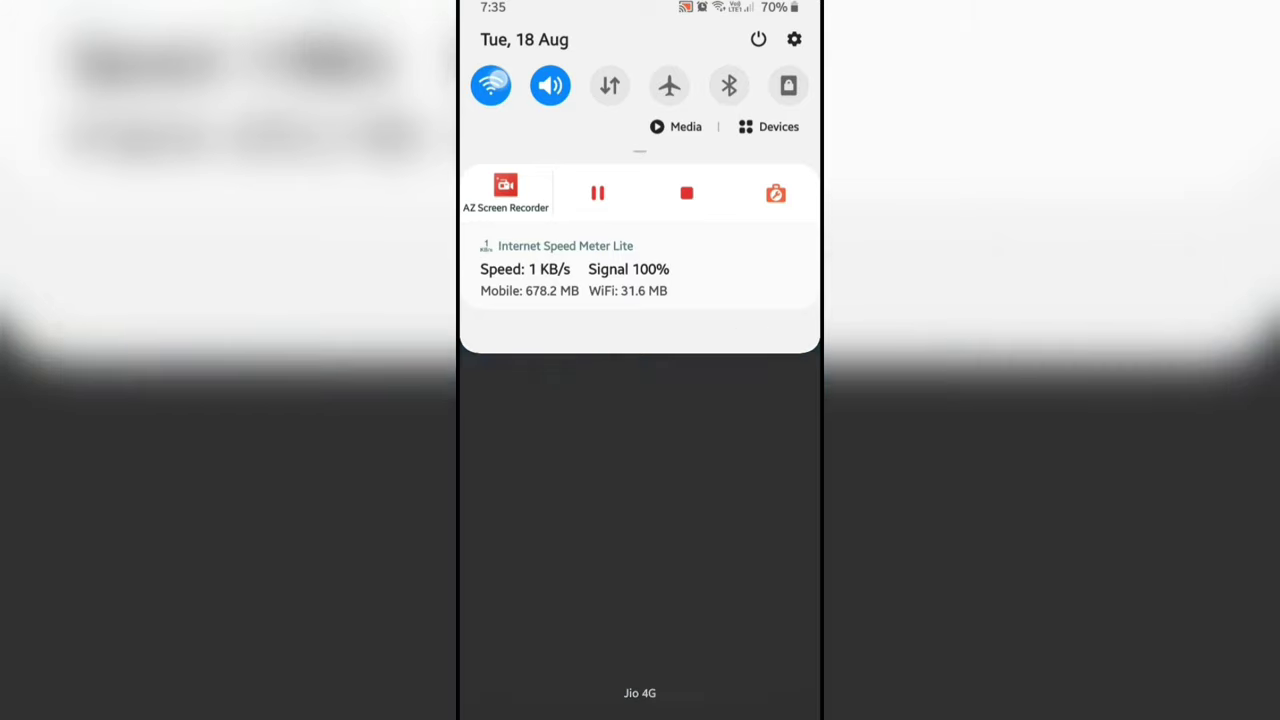
pyautogui.click(490, 85)
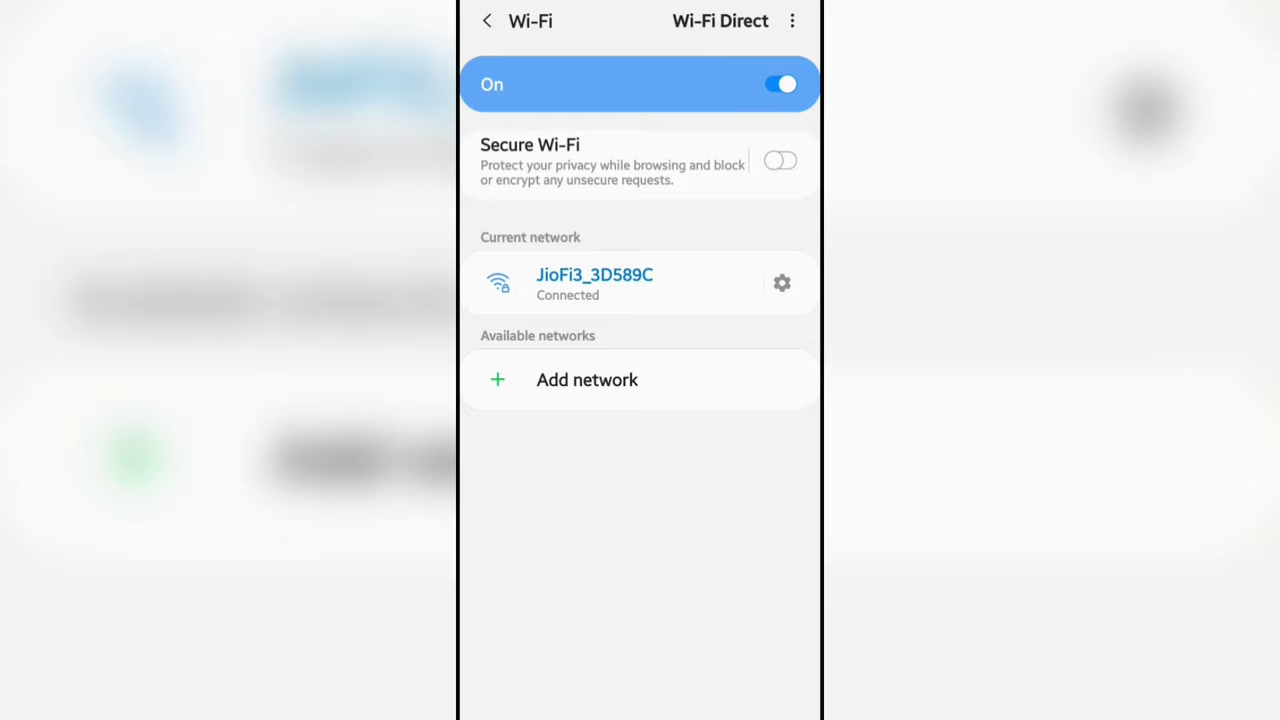
pyautogui.click(782, 283)
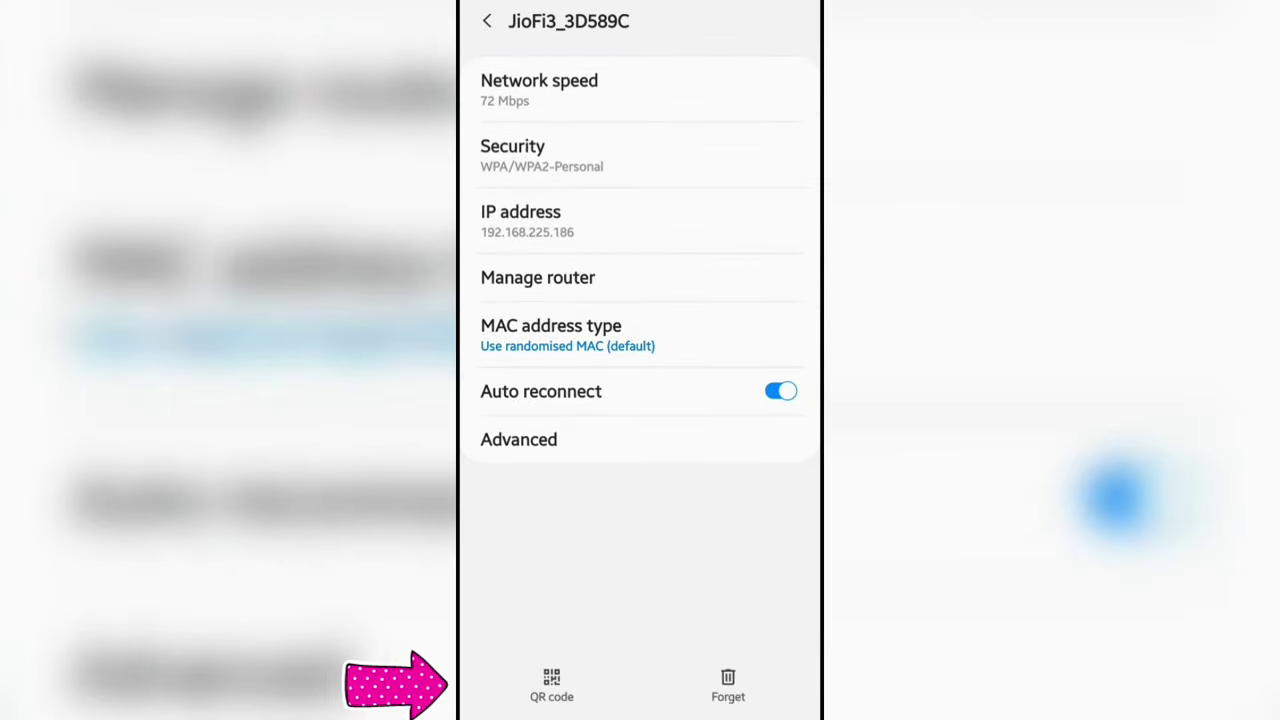
pyautogui.click(551, 682)
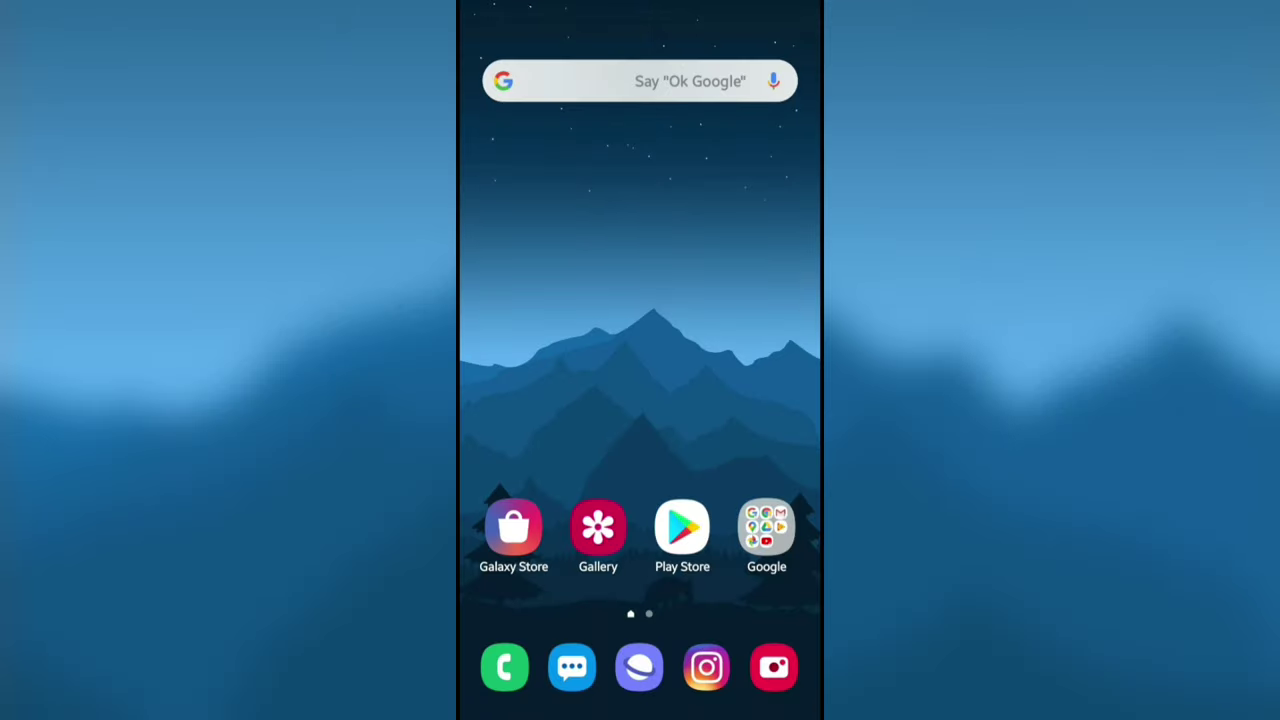
# Step: Preview the saved QR code screenshot from the notifications, then return home
pyautogui.moveTo(737, 29); pyautogui.dragTo(737, 450)
pyautogui.click(795, 365)
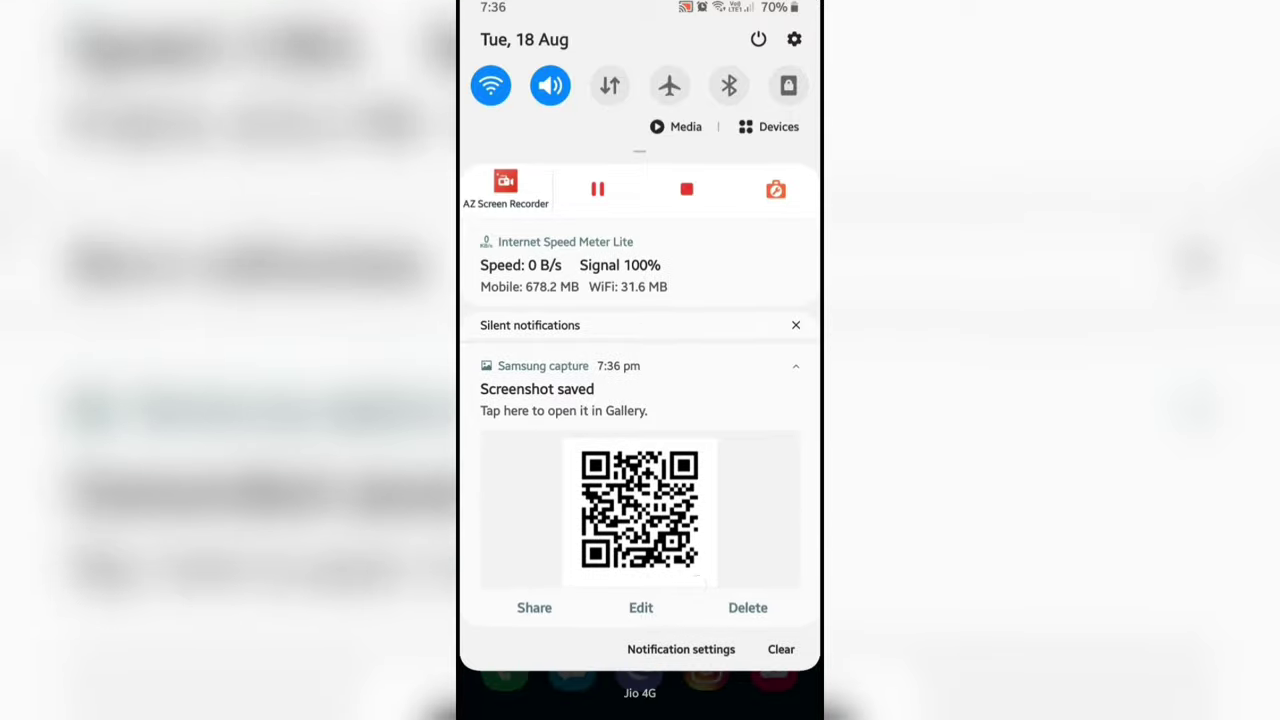
pyautogui.moveTo(700, 600); pyautogui.dragTo(700, 150)
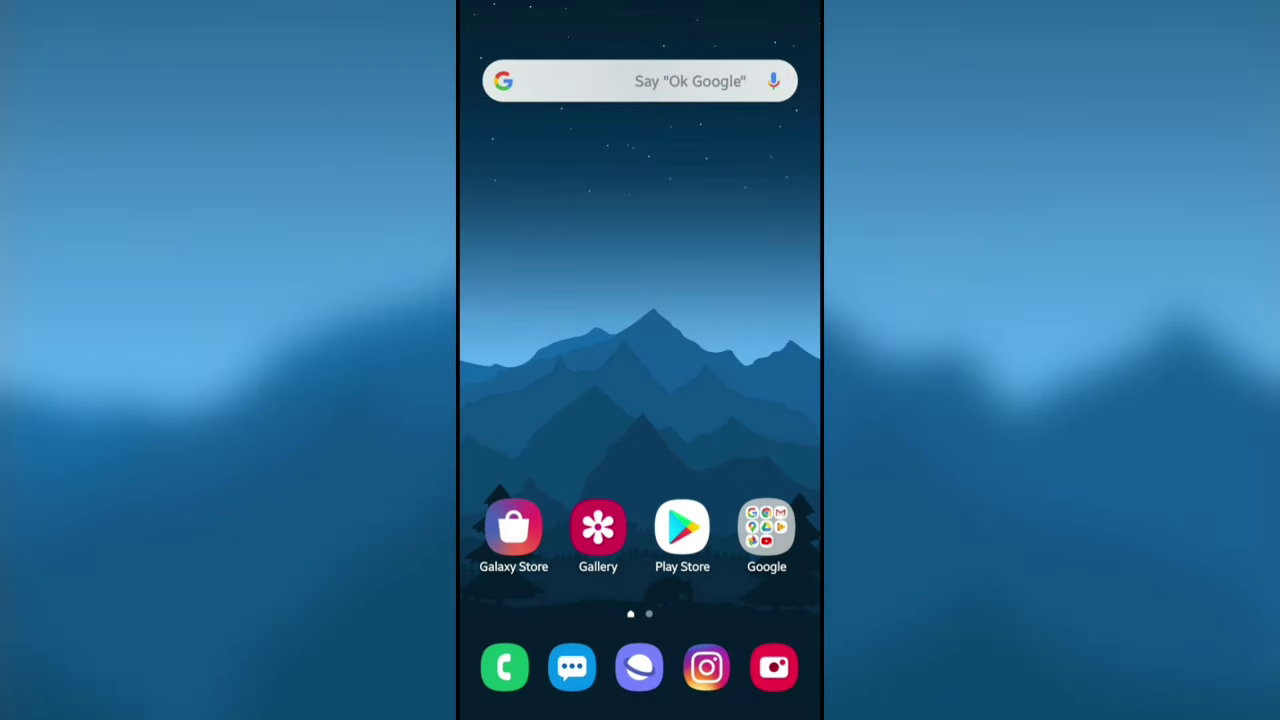
# Step: Search 'zxing decoder' in Chrome and open the ZXing Decoder Online result
pyautogui.click(766, 527)
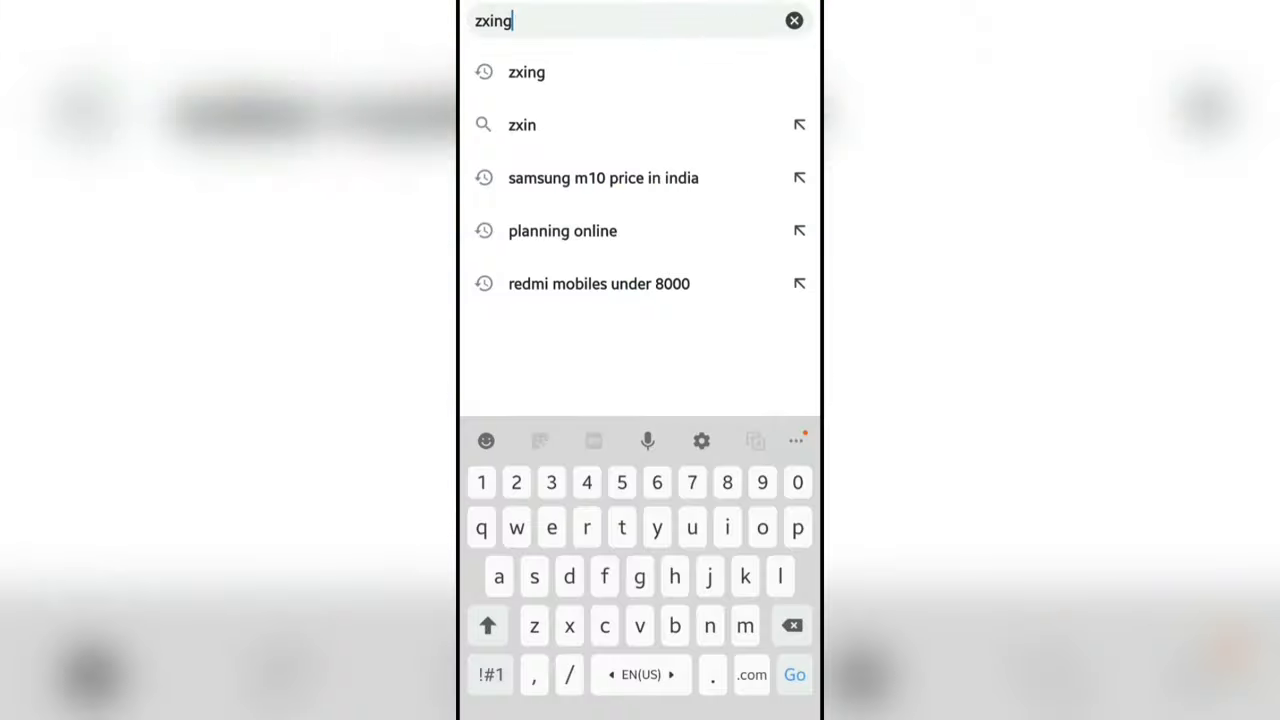
pyautogui.write('de')
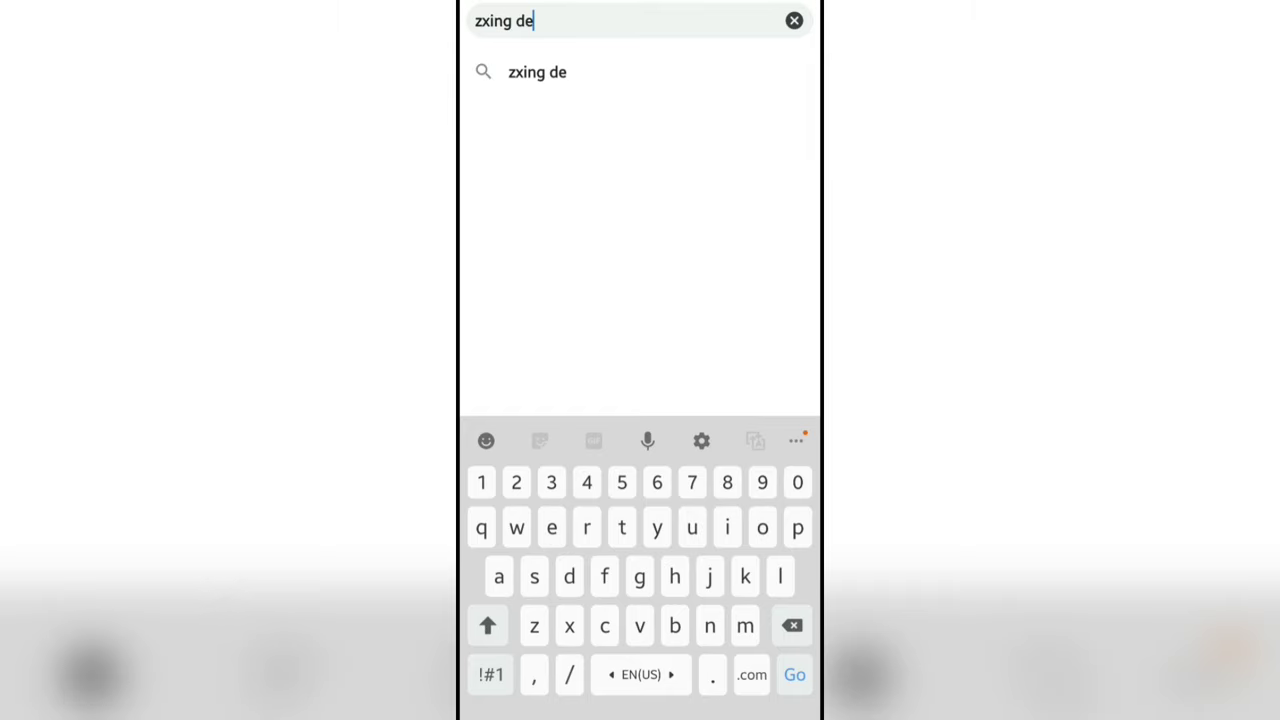
pyautogui.write('coder')
pyautogui.press('Return')
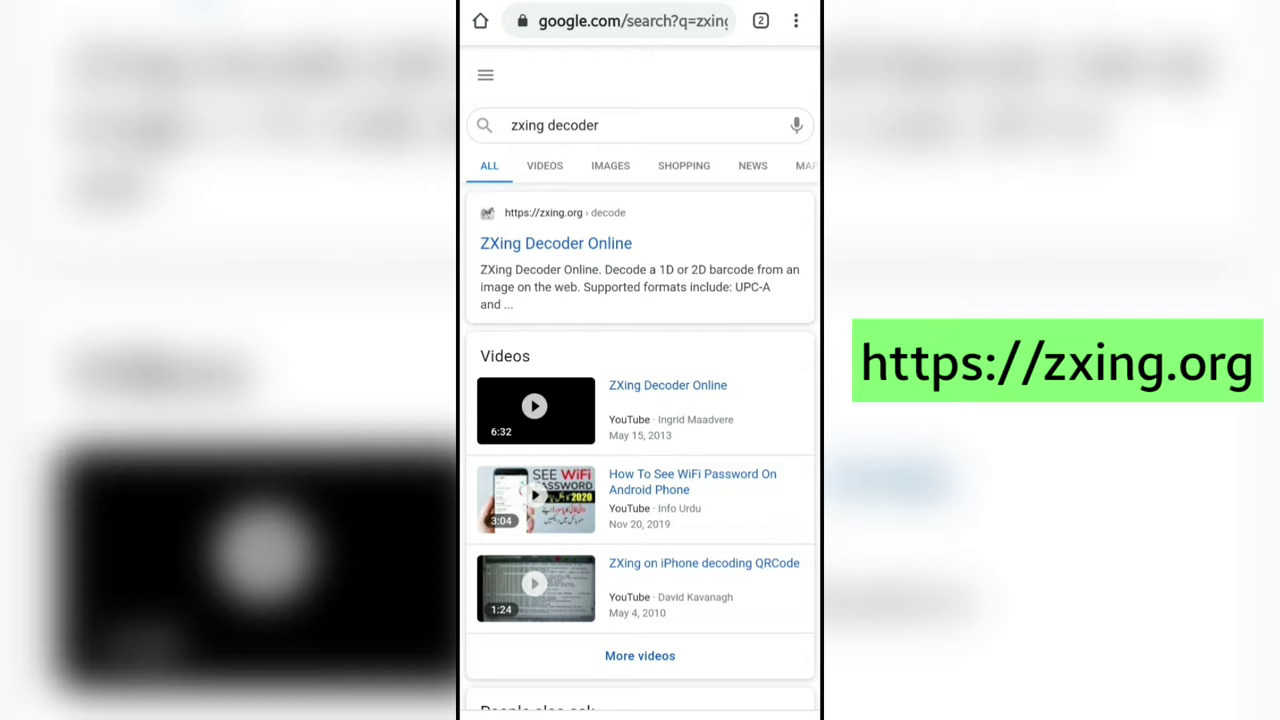
pyautogui.click(495, 247)
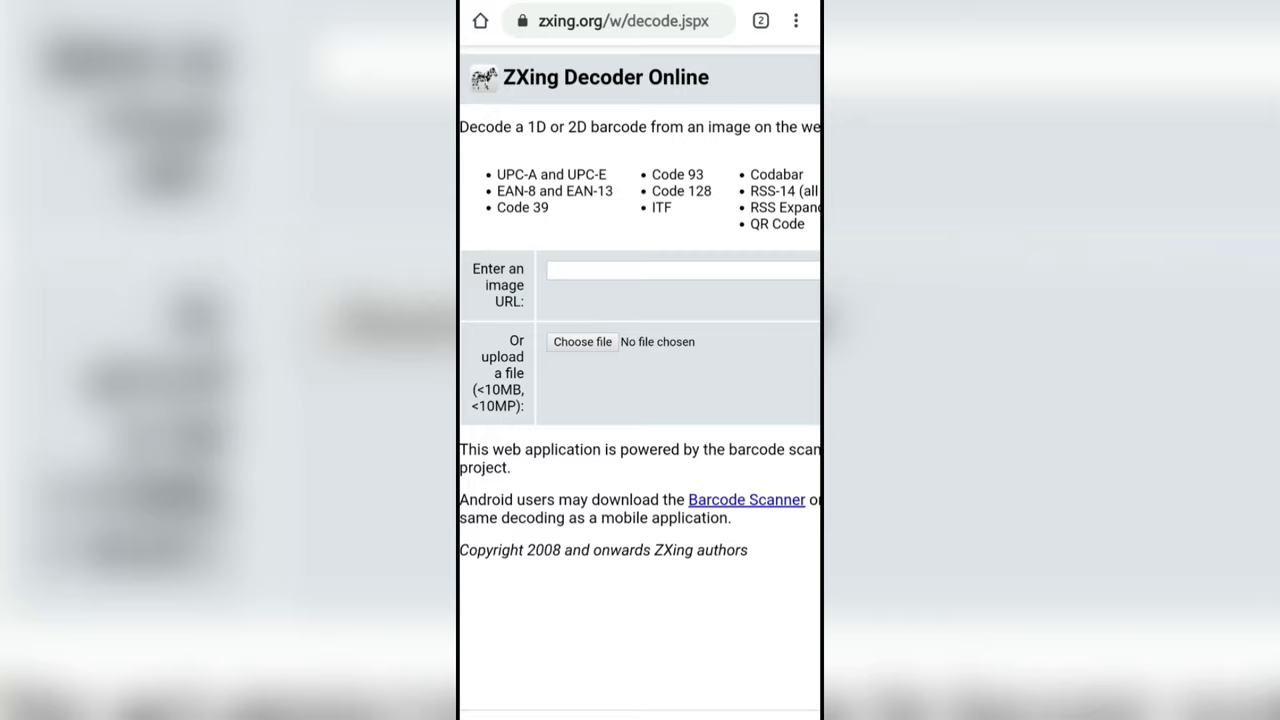
# Step: Upload the saved QR code screenshot from Files to ZXing Decoder Online for decoding
pyautogui.click(582, 341)
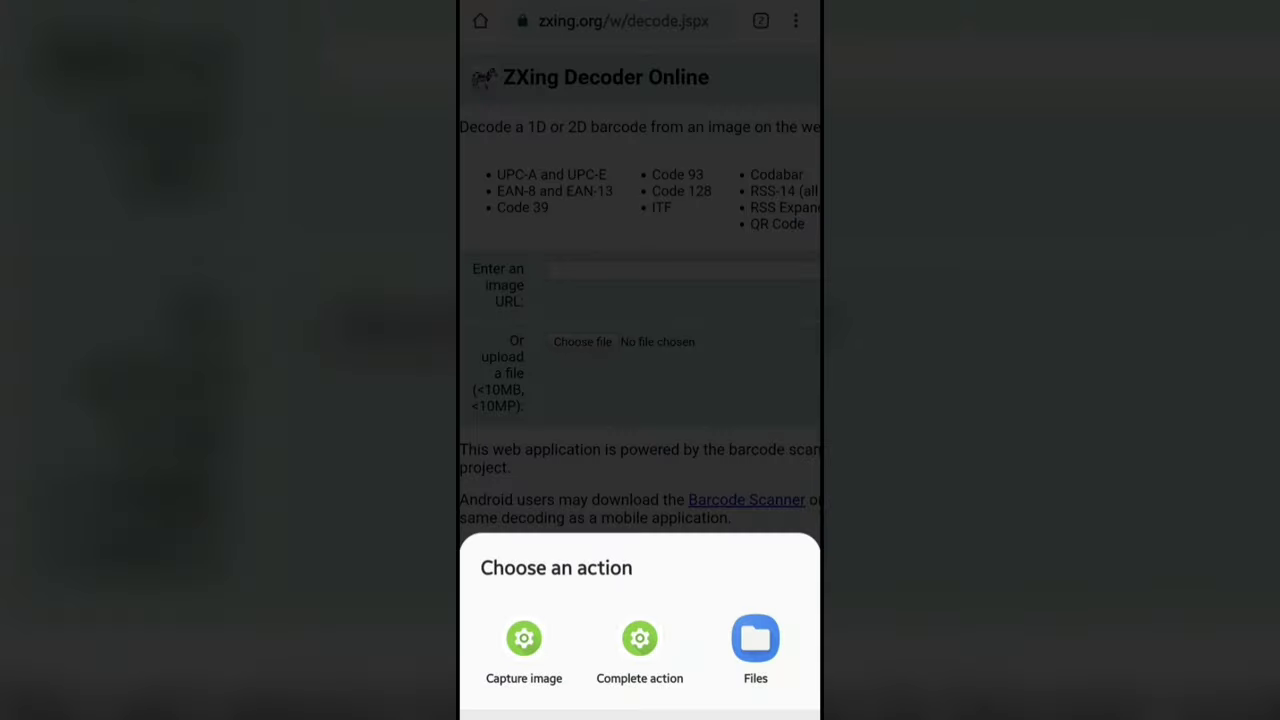
pyautogui.click(755, 640)
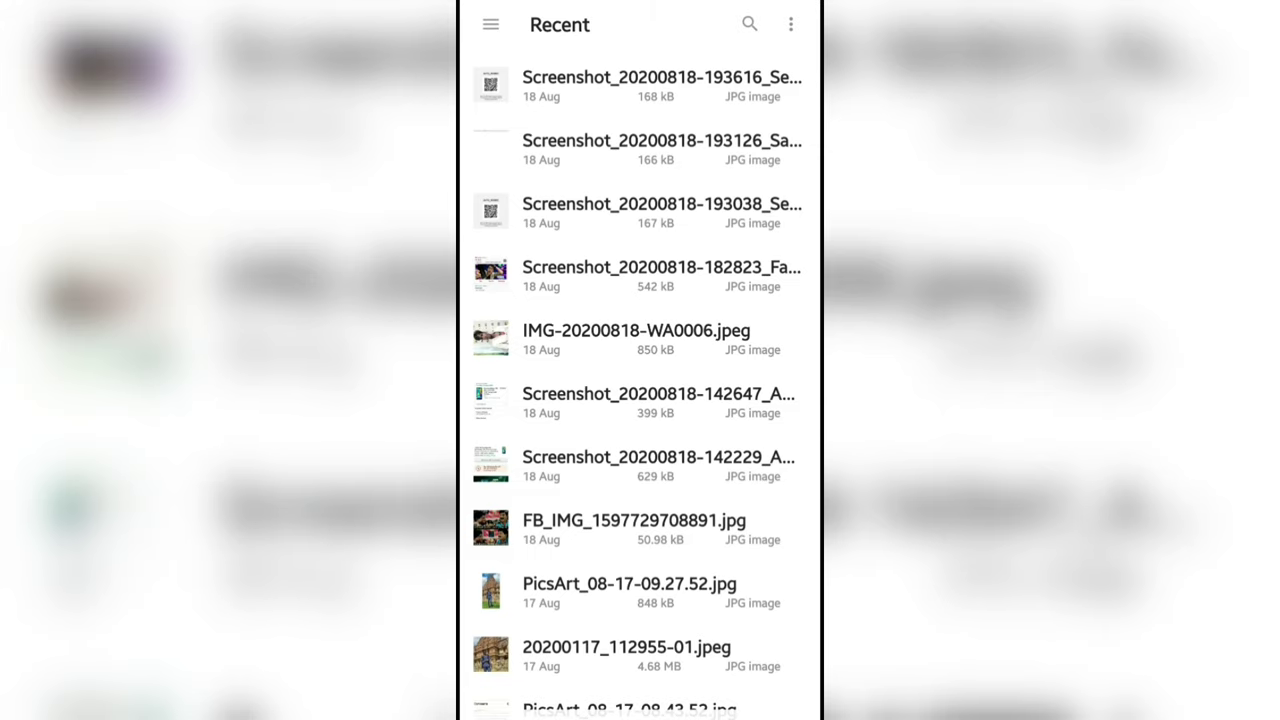
pyautogui.click(660, 86)
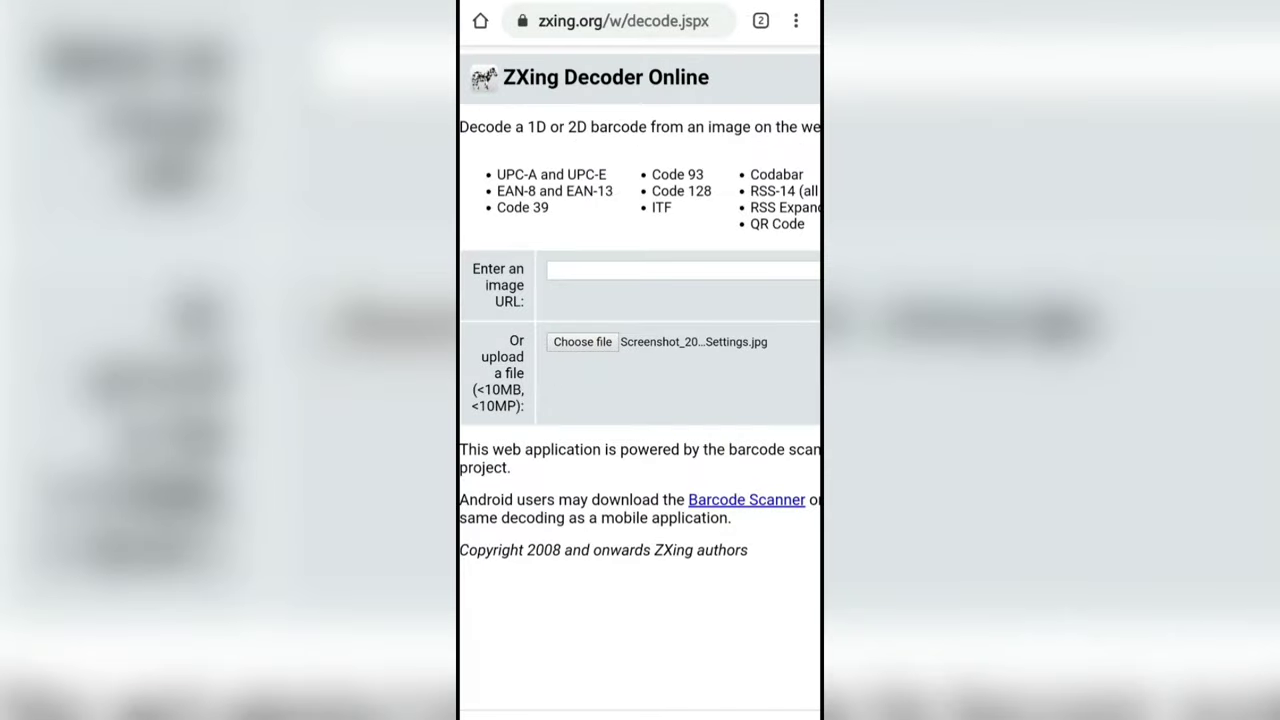
pyautogui.moveTo(720, 410); pyautogui.dragTo(606, 409)
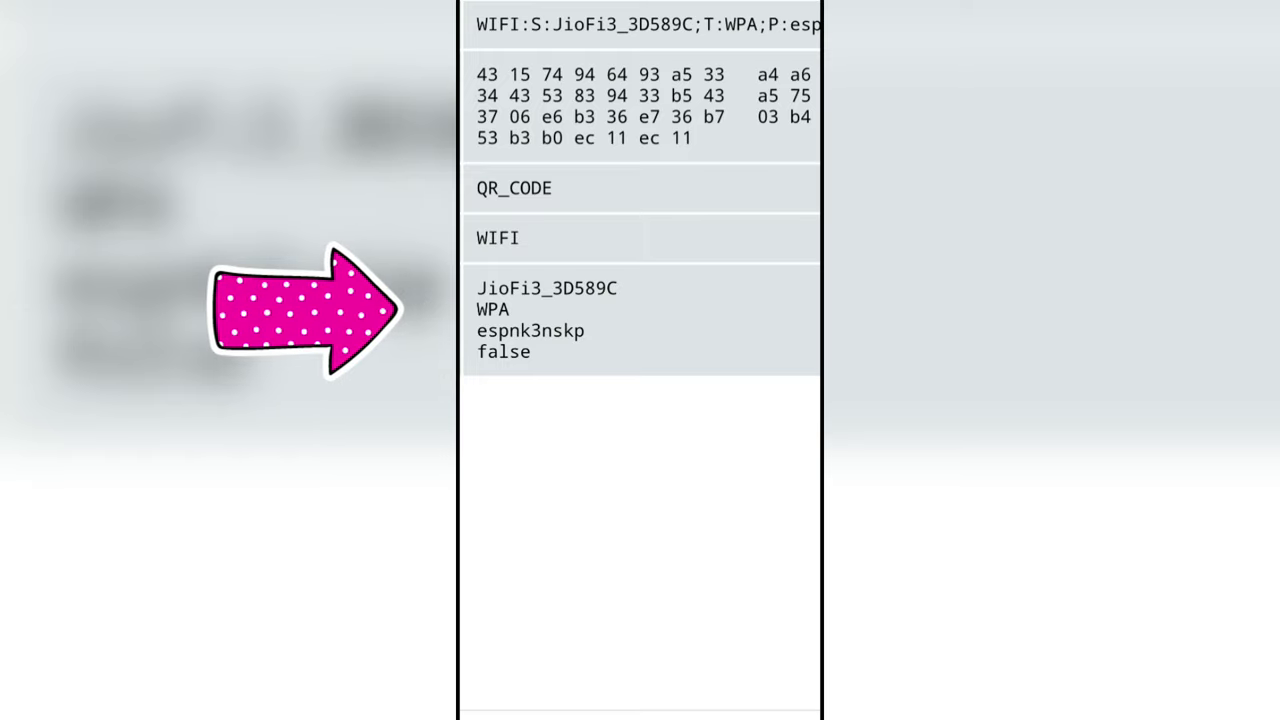
# Step: Select and deselect the decoded Wi-Fi password, then go to the home screen
pyautogui.click(530, 330)
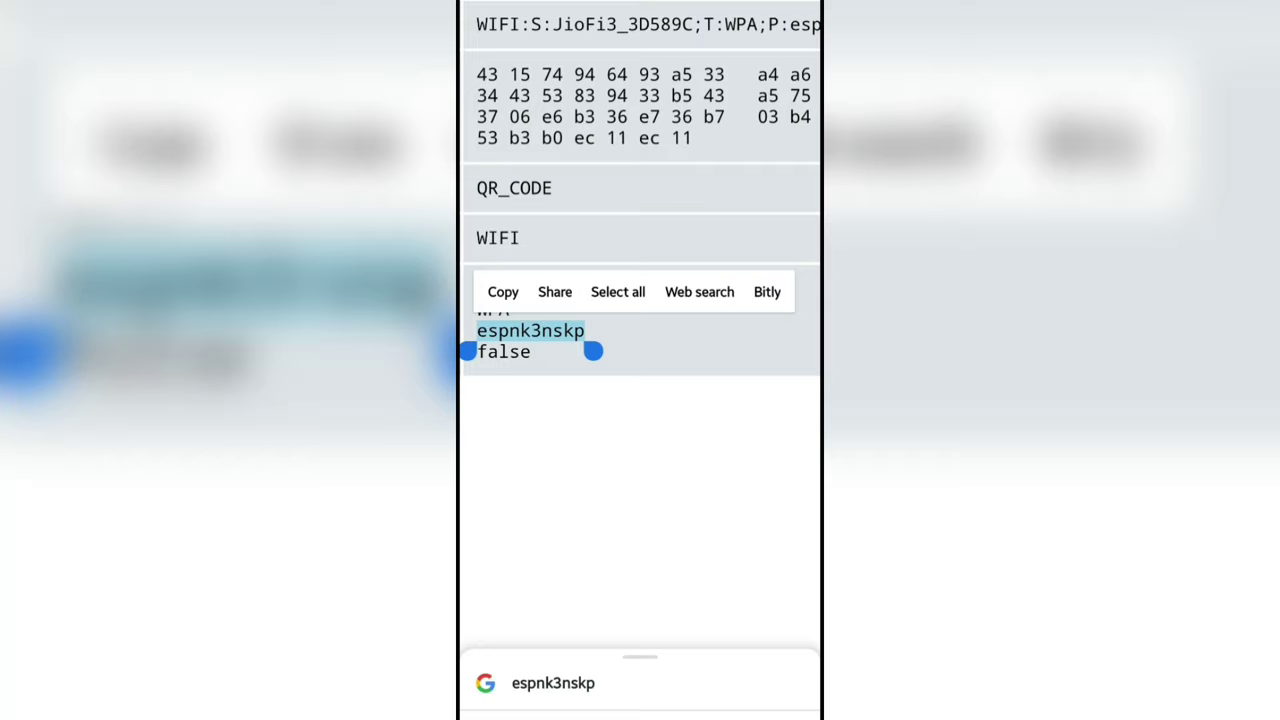
pyautogui.click(503, 291)
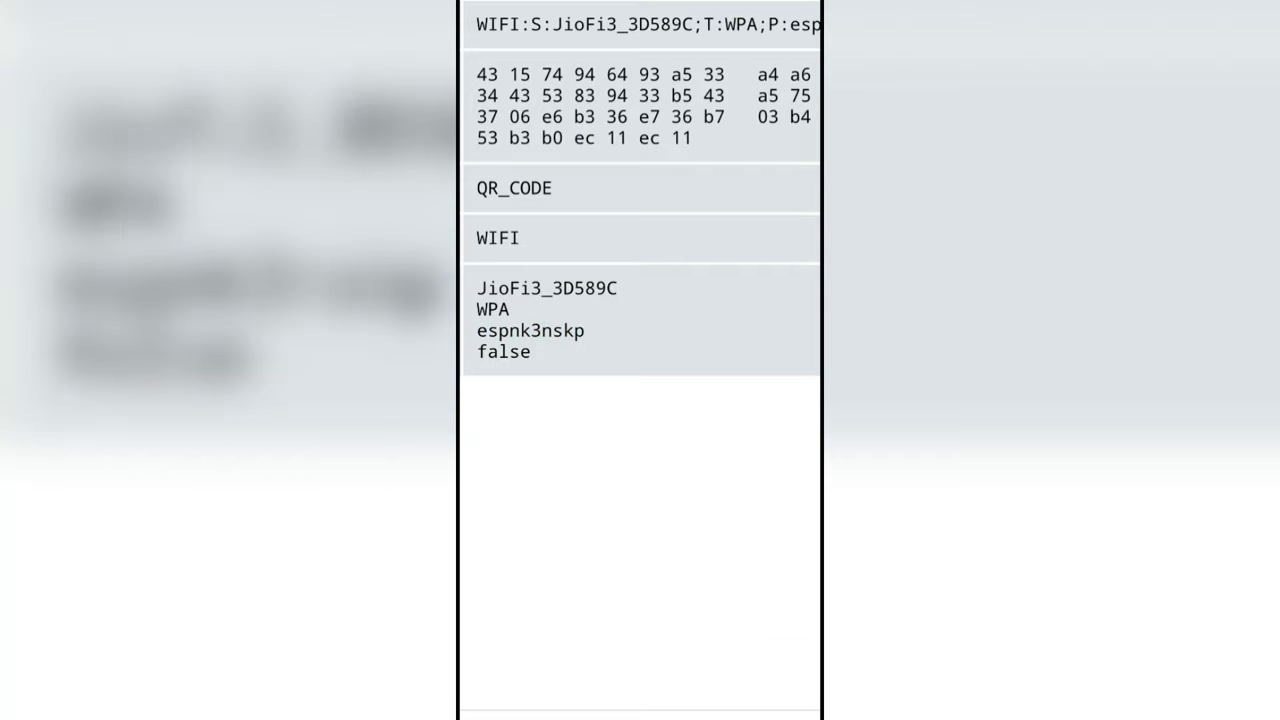
pyautogui.click(639, 715)
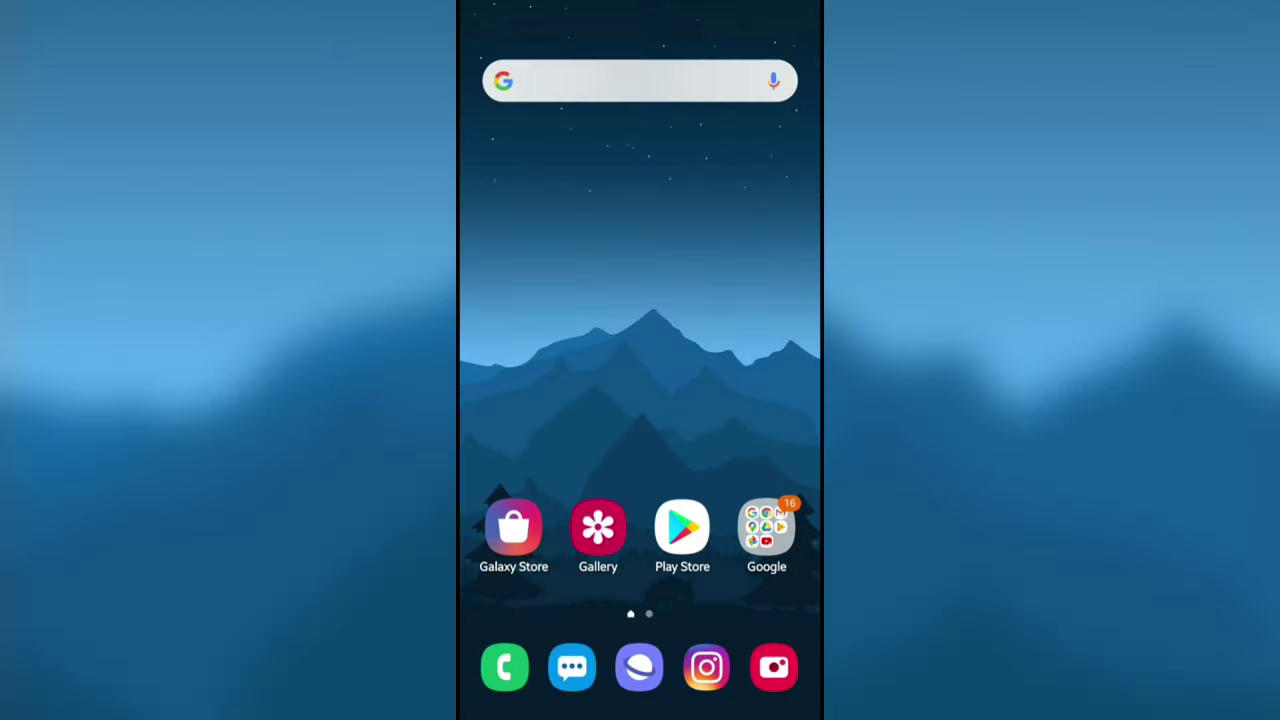